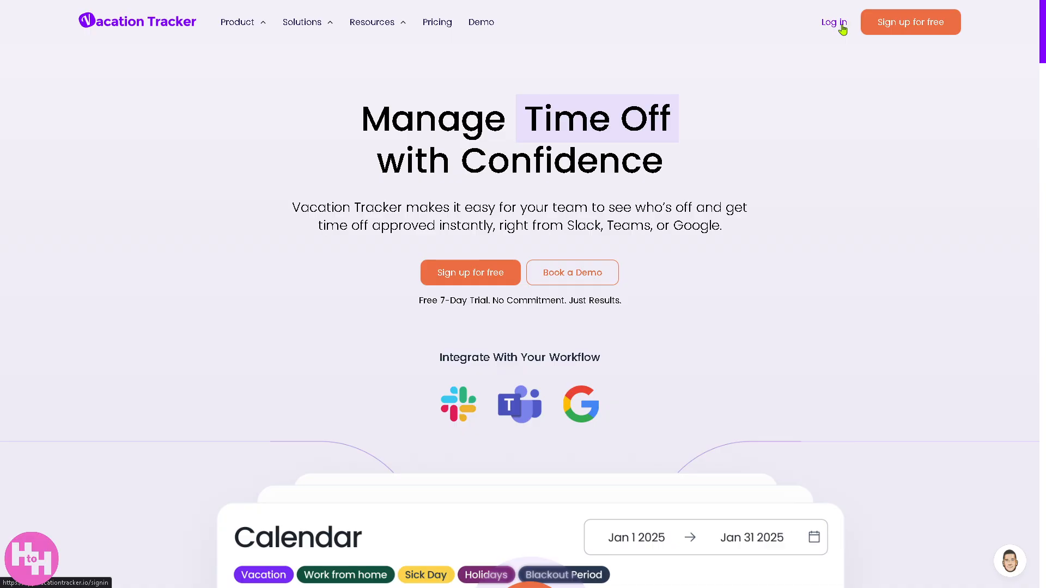
Start the free sign-up and skip the introductory tour.
{"action": "left_click", "coordinate": [482, 279]}
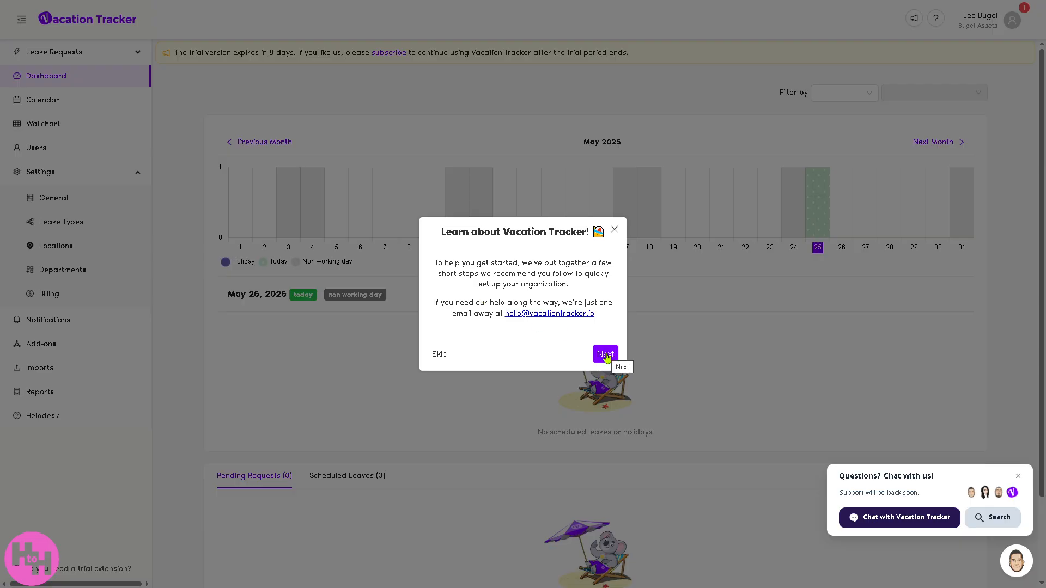
{"action": "left_click", "coordinate": [439, 355]}
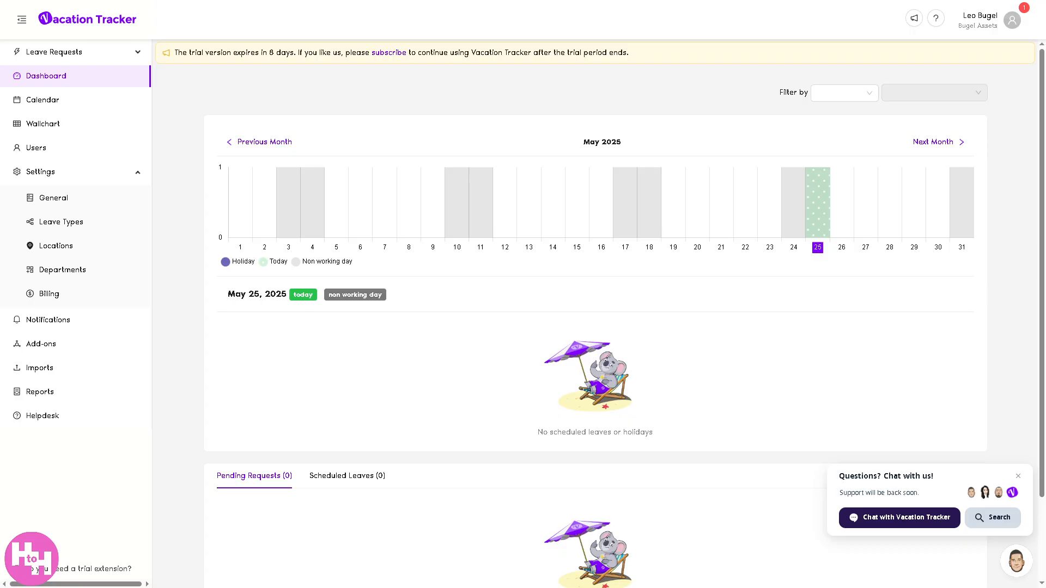
Start a leave request of type Working Remotely for 2025-05-30 to 2025-05-31.
{"action": "left_click", "coordinate": [102, 55]}
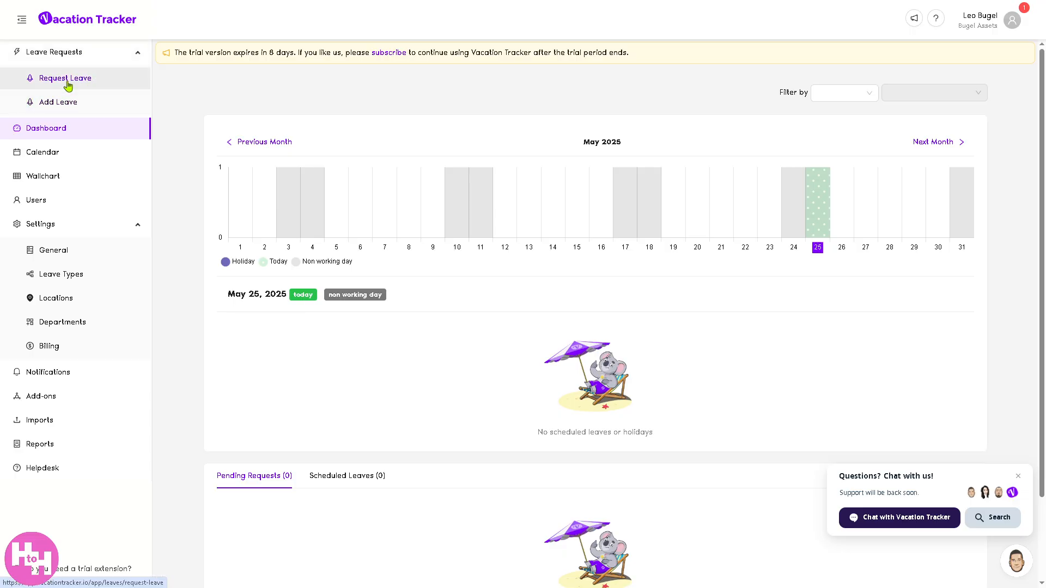
{"action": "left_click", "coordinate": [85, 80]}
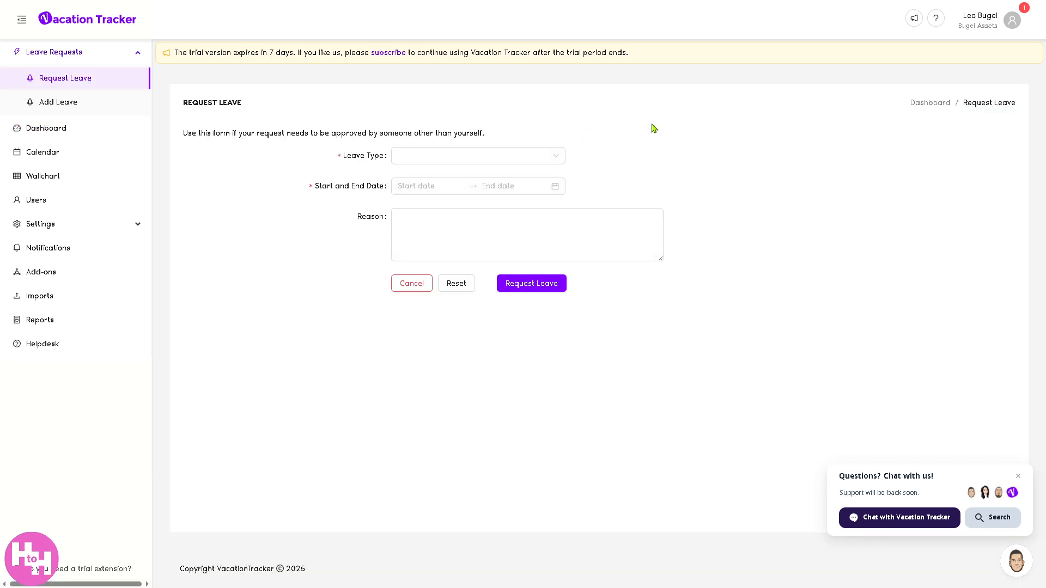
{"action": "left_click", "coordinate": [476, 161]}
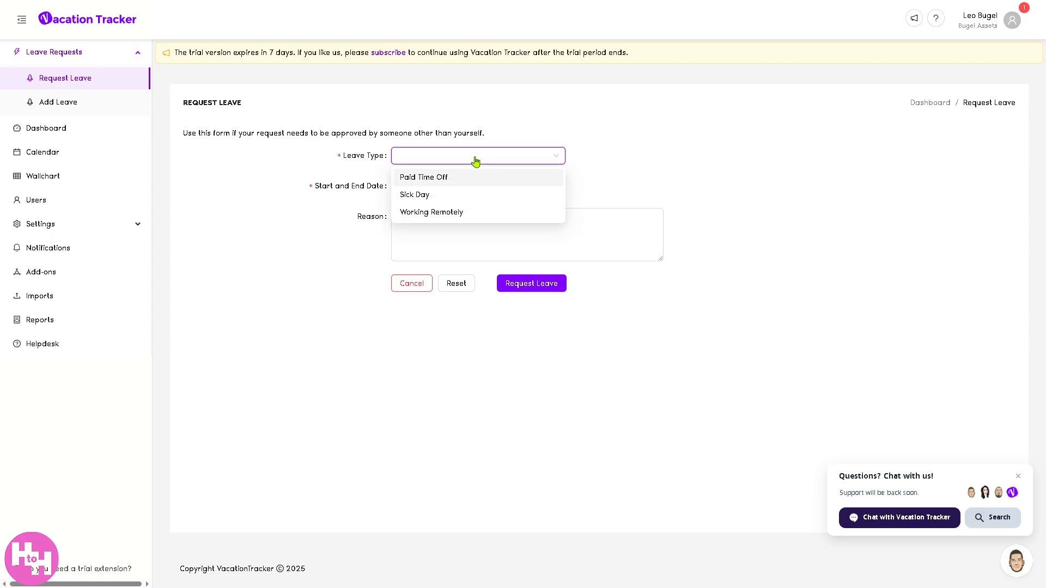
{"action": "left_click", "coordinate": [475, 216]}
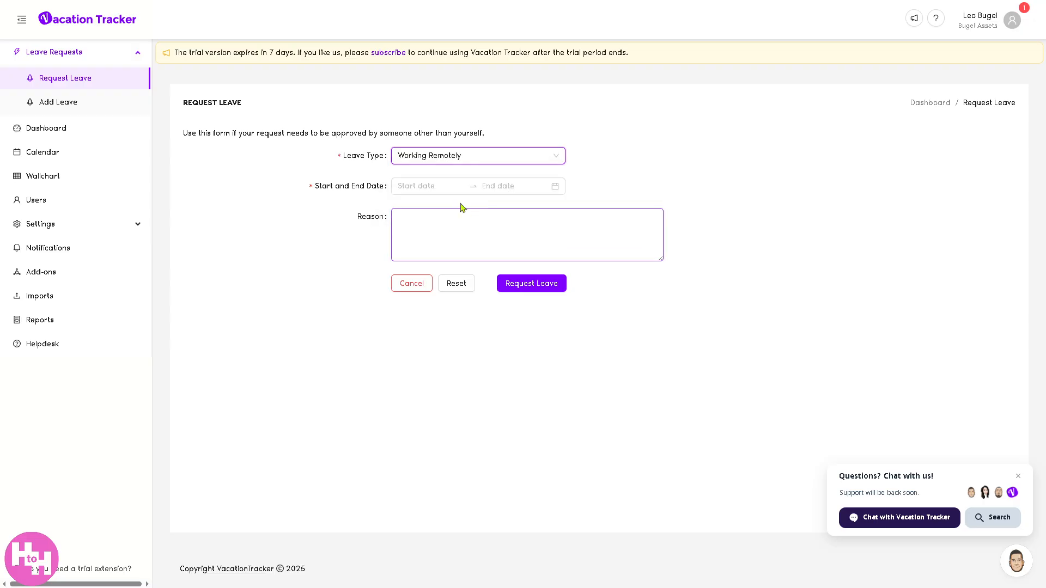
{"action": "left_click", "coordinate": [452, 186]}
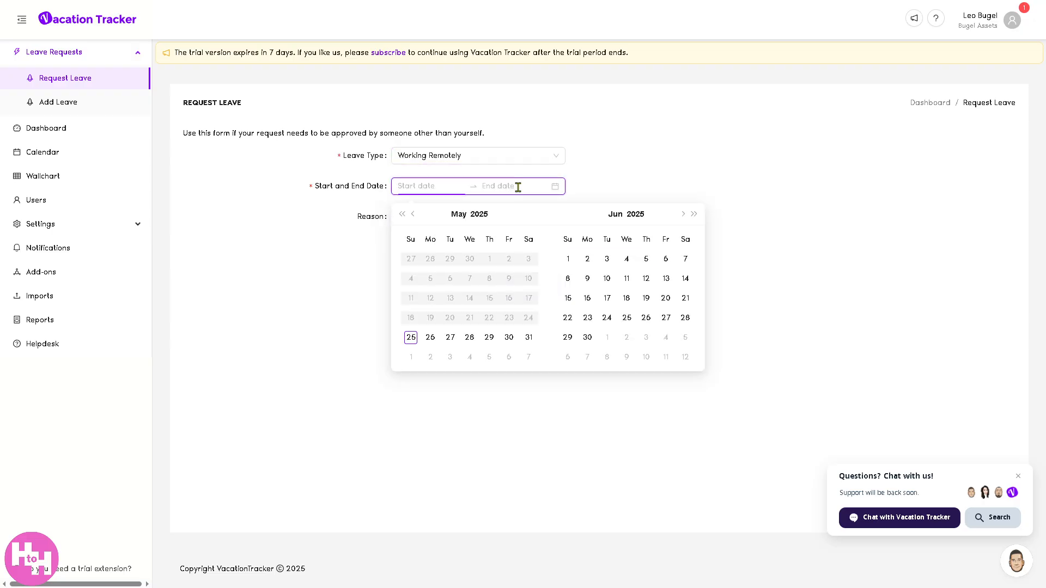
{"action": "left_click", "coordinate": [508, 337]}
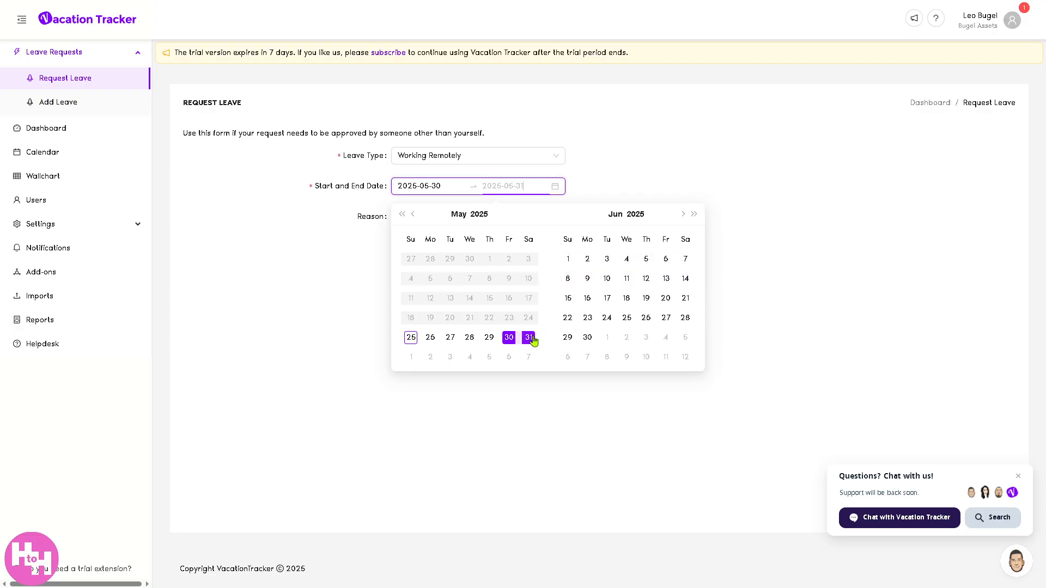
{"action": "left_click", "coordinate": [528, 338]}
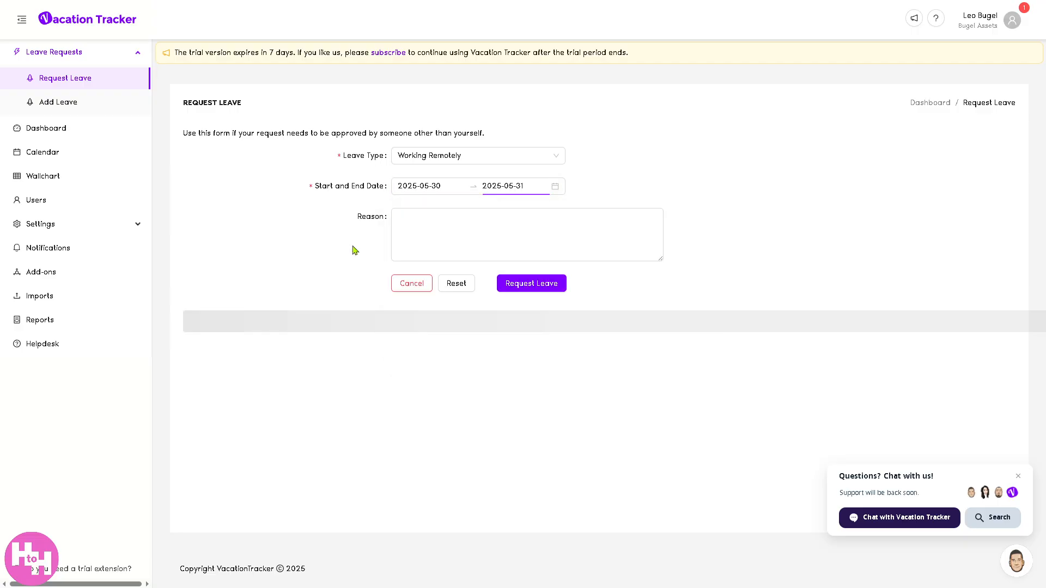
Enter "How to use Vacation Tracker" as the reason and submit the leave request.
{"action": "left_click", "coordinate": [435, 235]}
{"action": "type", "text": "How t"}
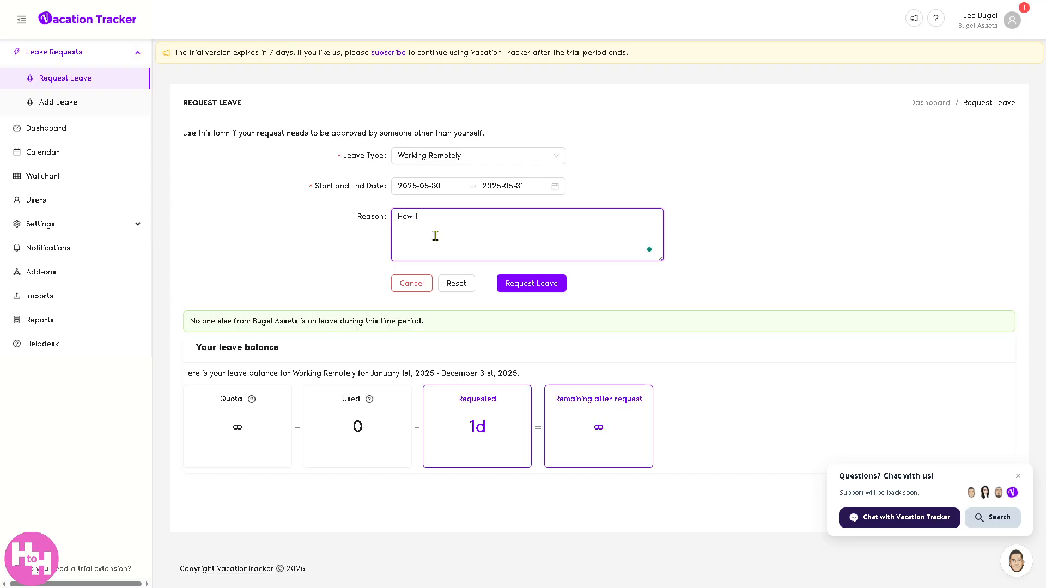
{"action": "type", "text": "o use Vacation Tracker"}
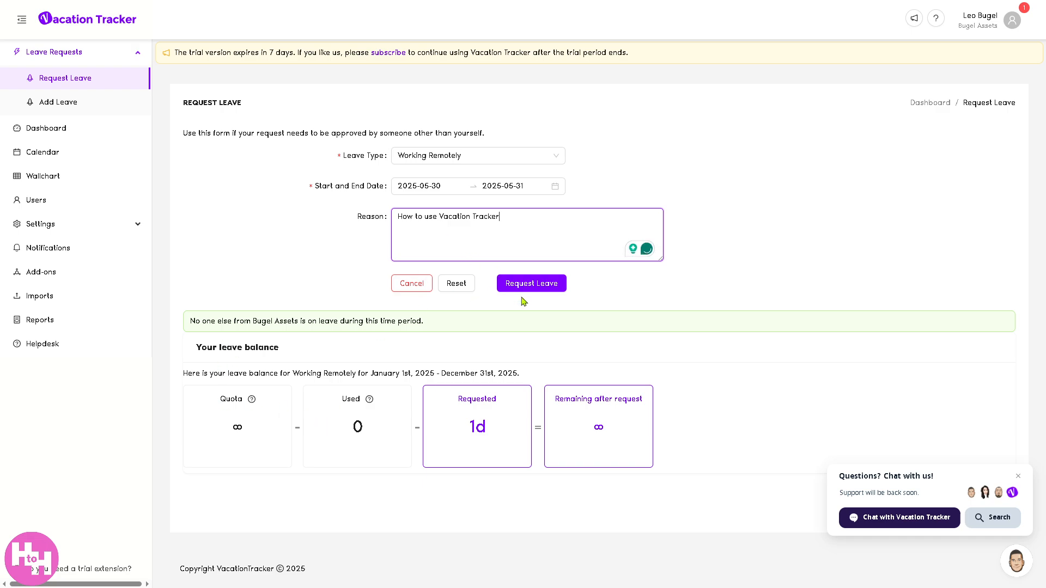
{"action": "left_click", "coordinate": [545, 283]}
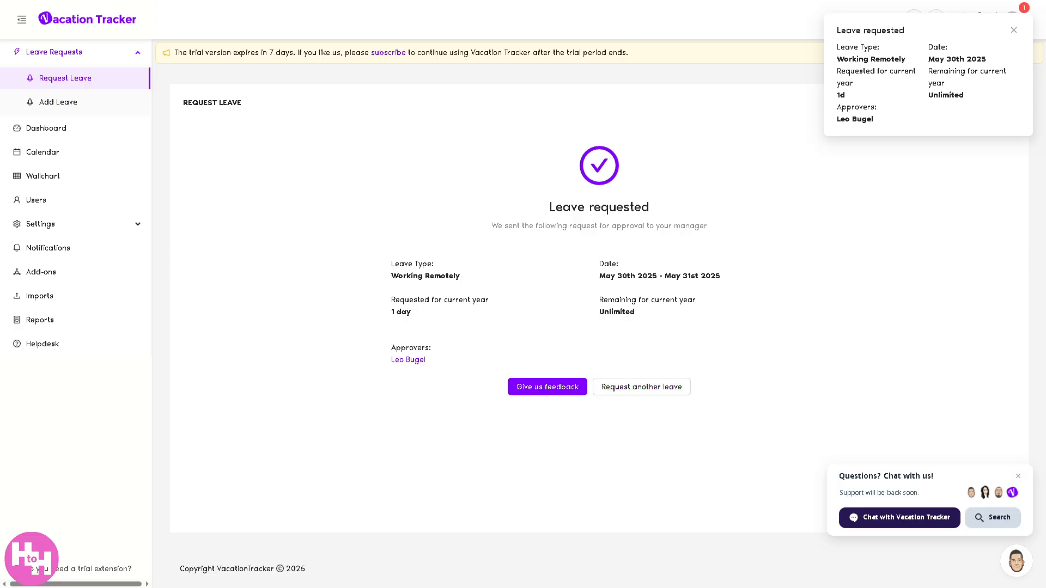
Start adding leave directly for the only listed user, with Paid Time Off as the leave type.
{"action": "left_click", "coordinate": [73, 105]}
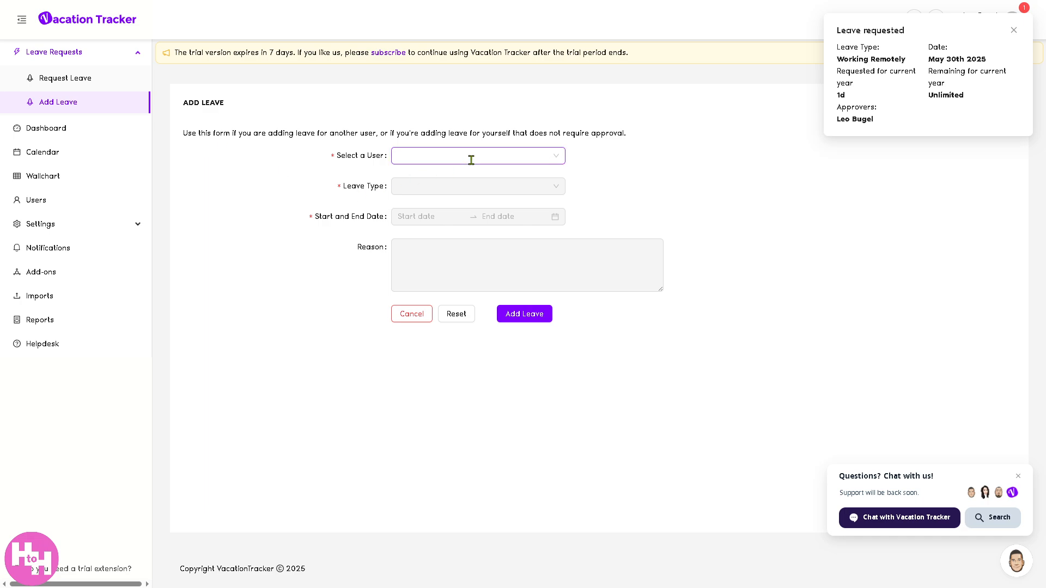
{"action": "left_click", "coordinate": [553, 158]}
{"action": "left_click", "coordinate": [425, 177]}
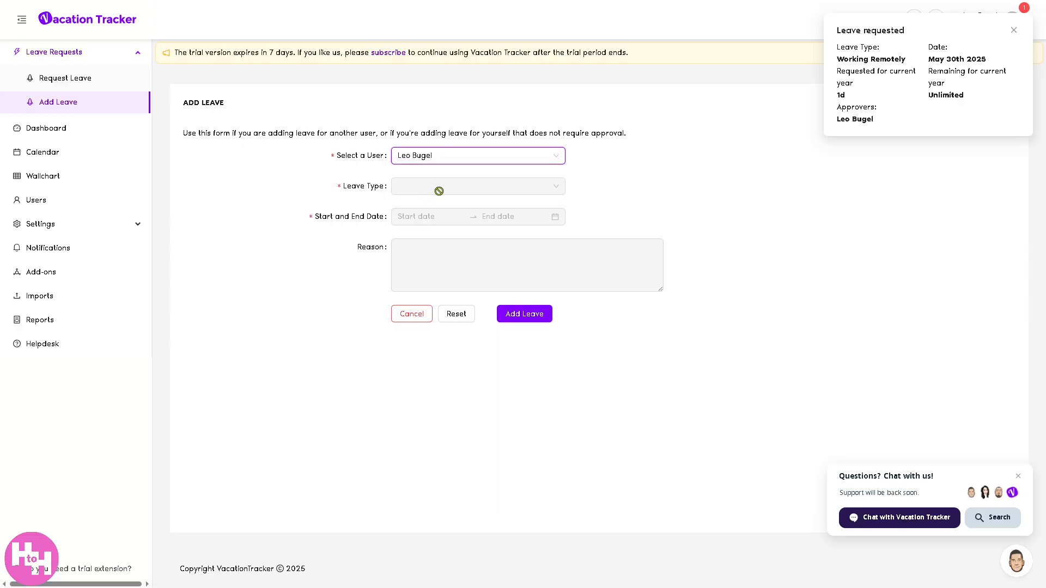
{"action": "left_click", "coordinate": [451, 216]}
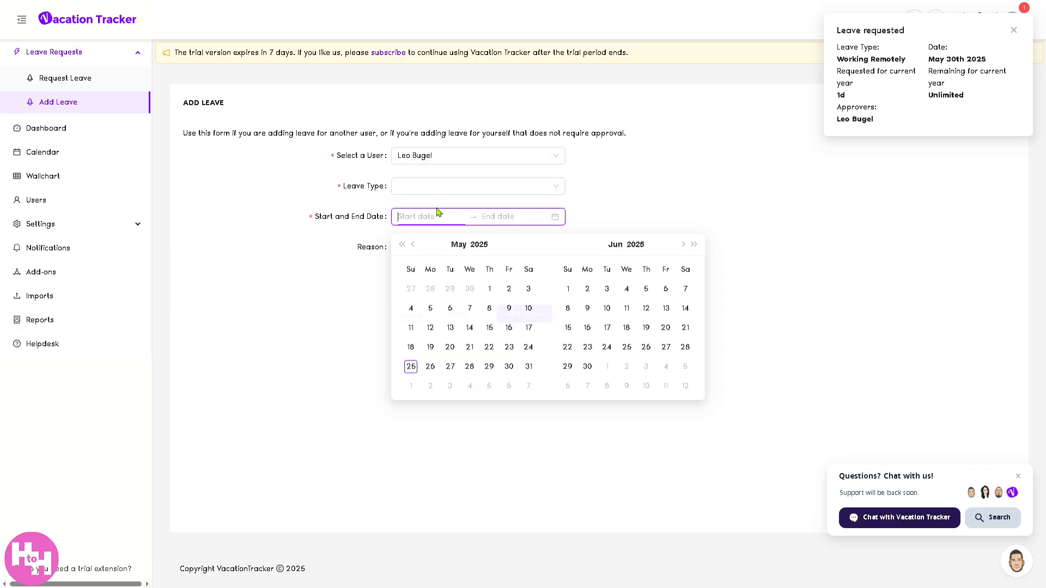
{"action": "left_click", "coordinate": [524, 188]}
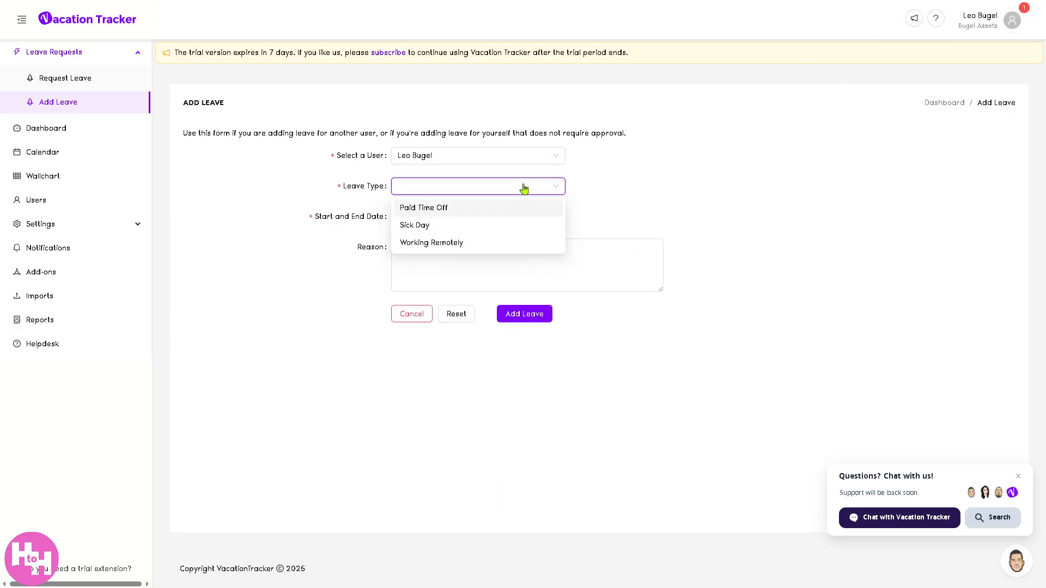
{"action": "left_click", "coordinate": [434, 210]}
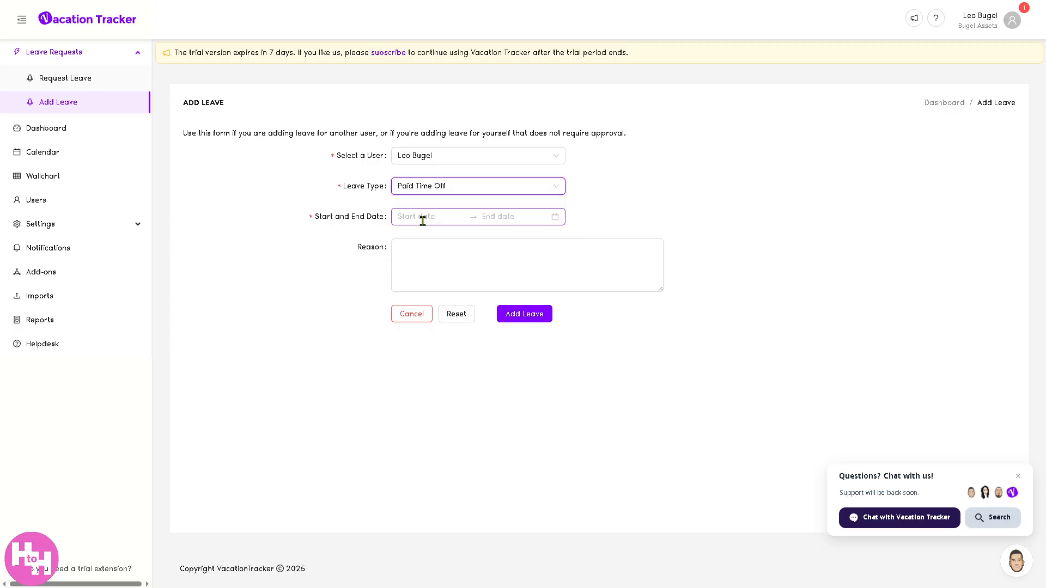
Set the leave's start and end dates to 2025-05-25 and 2025-05-27.
{"action": "left_click", "coordinate": [422, 217]}
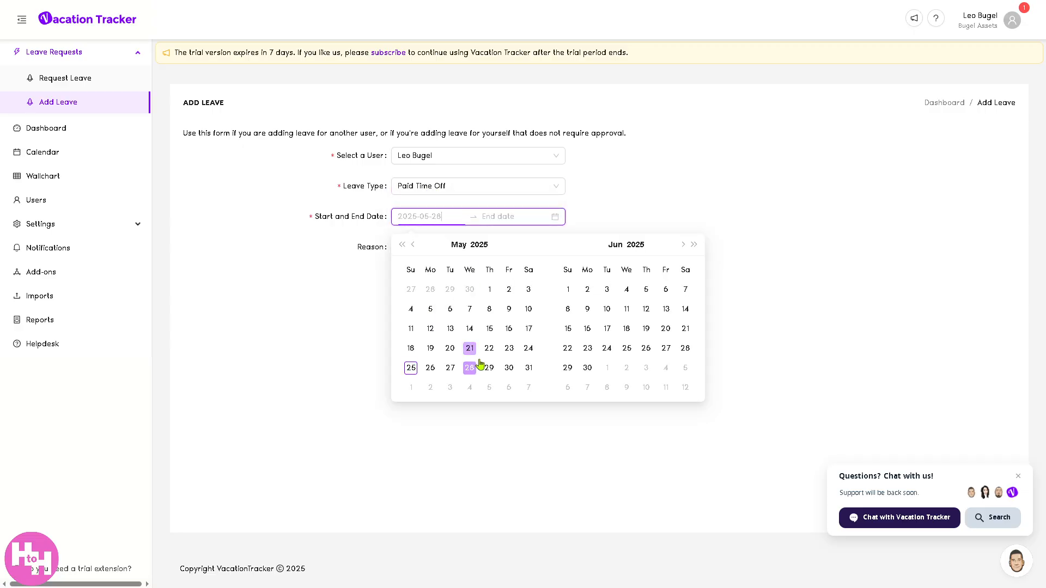
{"action": "left_click", "coordinate": [411, 368]}
{"action": "left_click", "coordinate": [450, 368]}
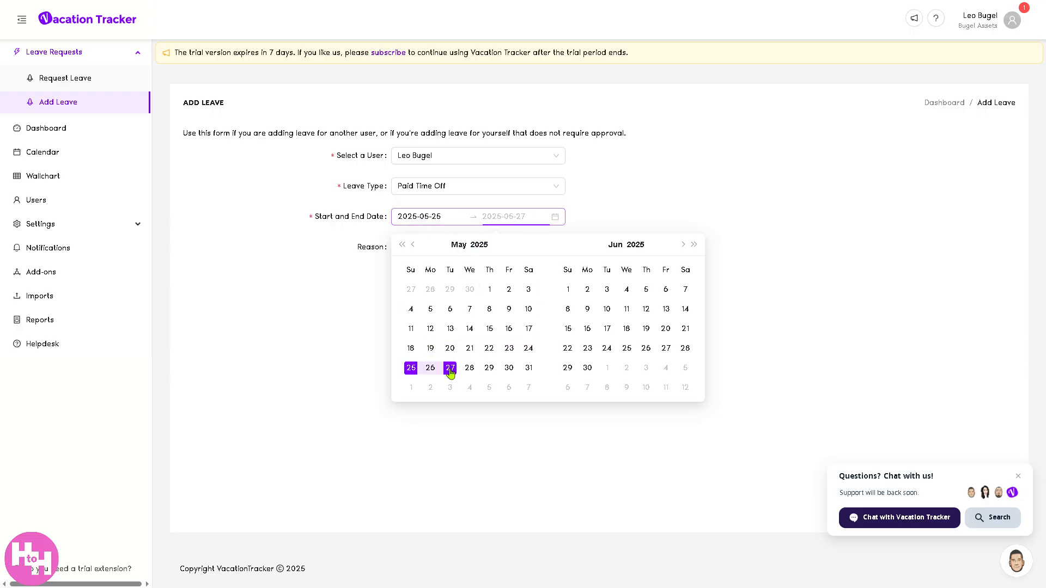
Enter and copy the reason "How to use VACATION TRACKER", and add the leave.
{"action": "left_click", "coordinate": [447, 274]}
{"action": "type", "text": "How "}
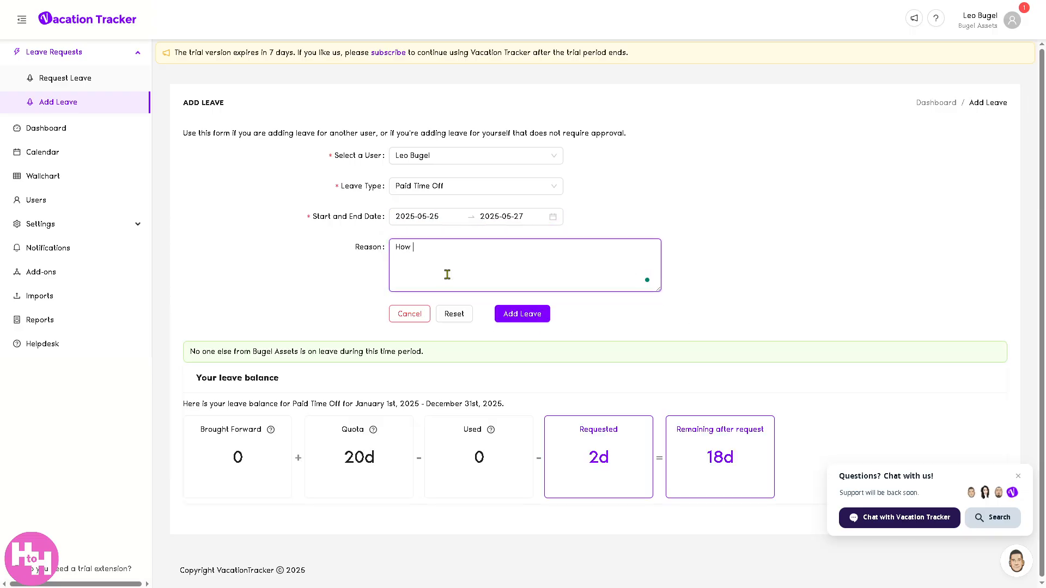
{"action": "type", "text": "to use VACATION TRACKER"}
{"action": "key", "text": "ctrl+a"}
{"action": "key", "text": "ctrl+c"}
{"action": "left_click", "coordinate": [535, 313]}
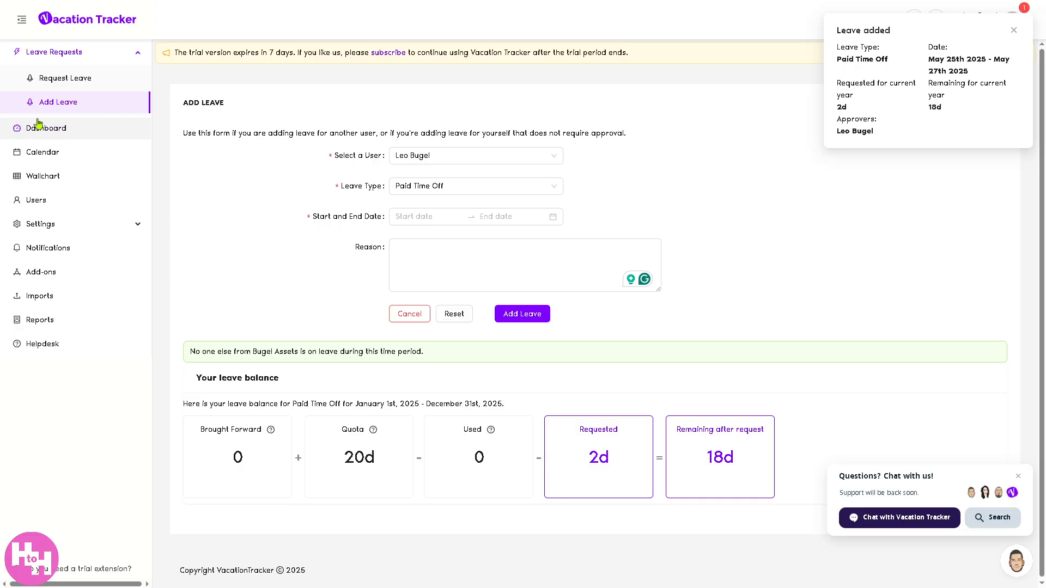
Review the leaves on the dashboard and calendar, including the options for connecting an external calendar.
{"action": "left_click", "coordinate": [72, 132]}
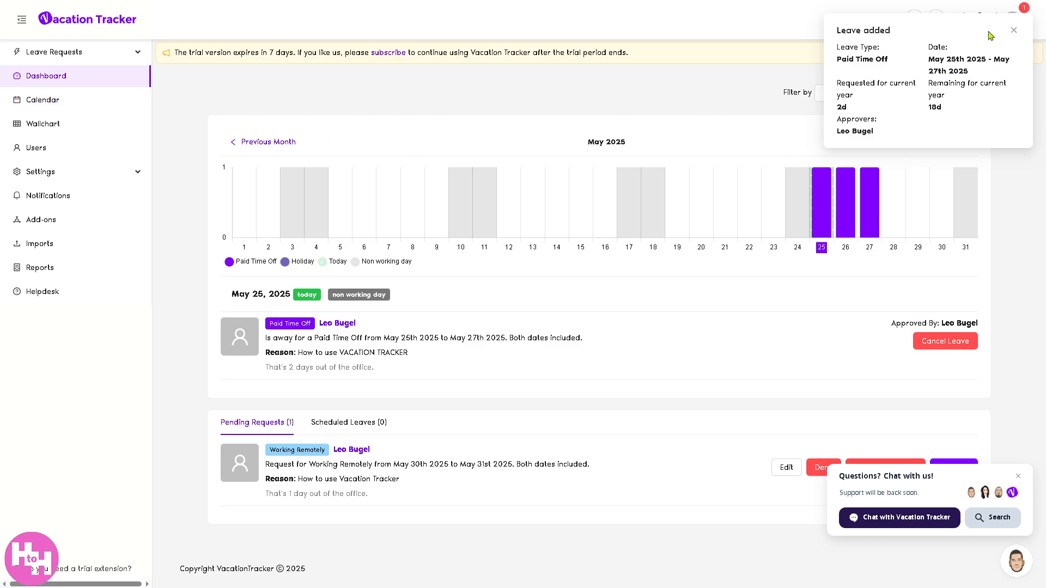
{"action": "left_click", "coordinate": [82, 102]}
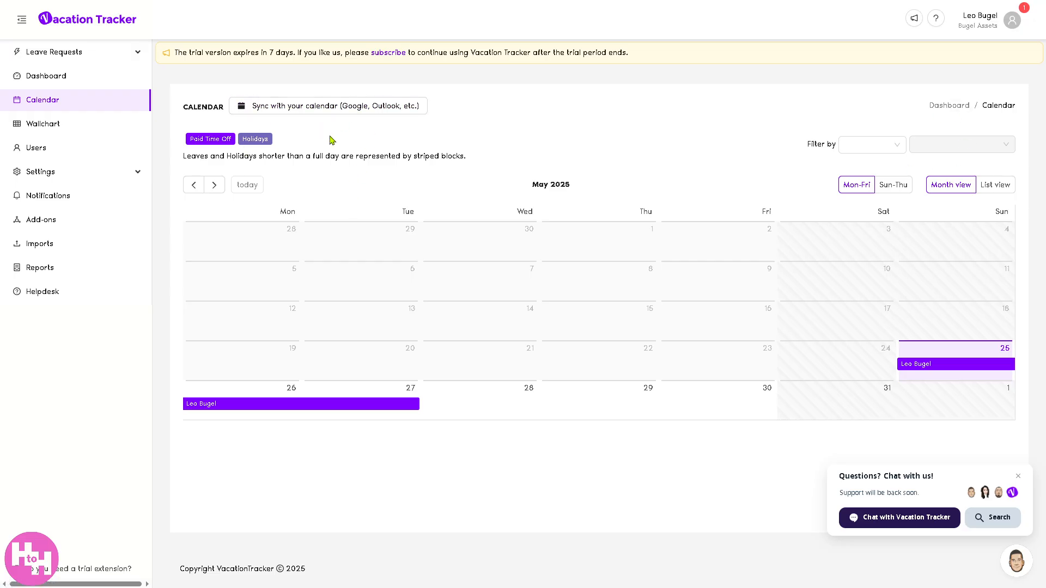
{"action": "left_click", "coordinate": [350, 111]}
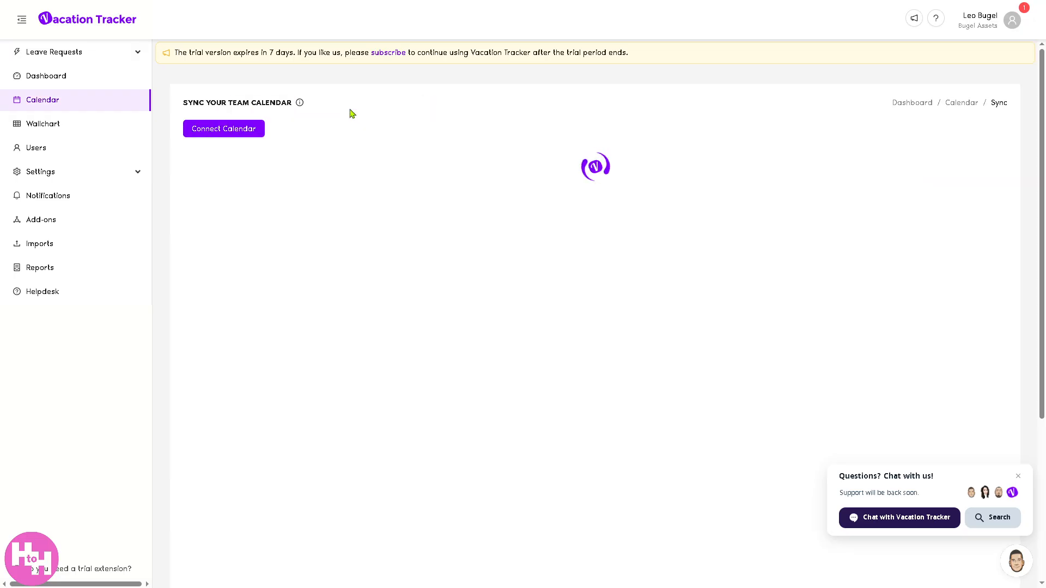
{"action": "left_click", "coordinate": [245, 132]}
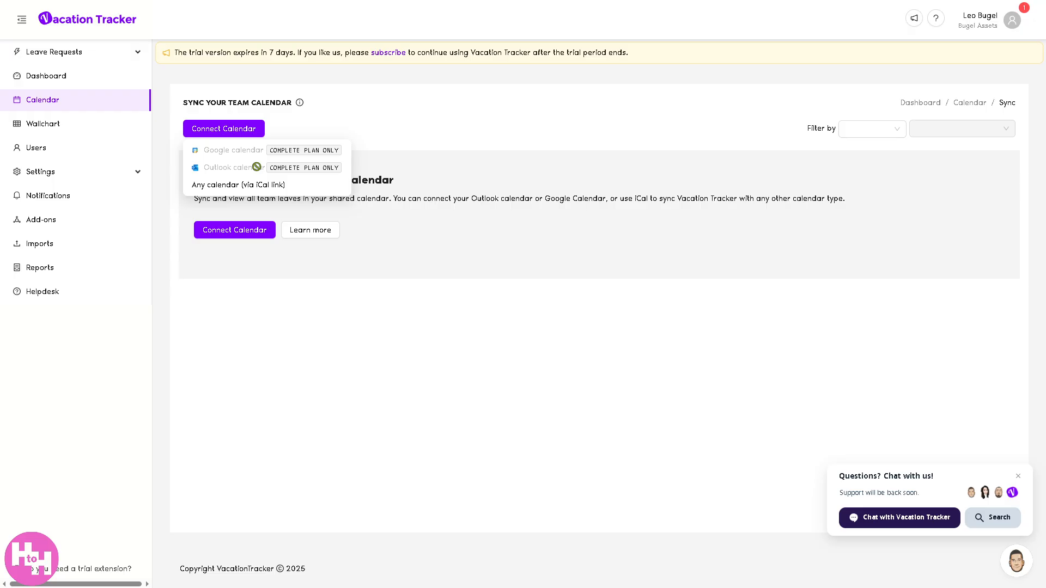
Examine the team's leaves on the wallchart and its available filter criteria.
{"action": "left_click", "coordinate": [51, 123]}
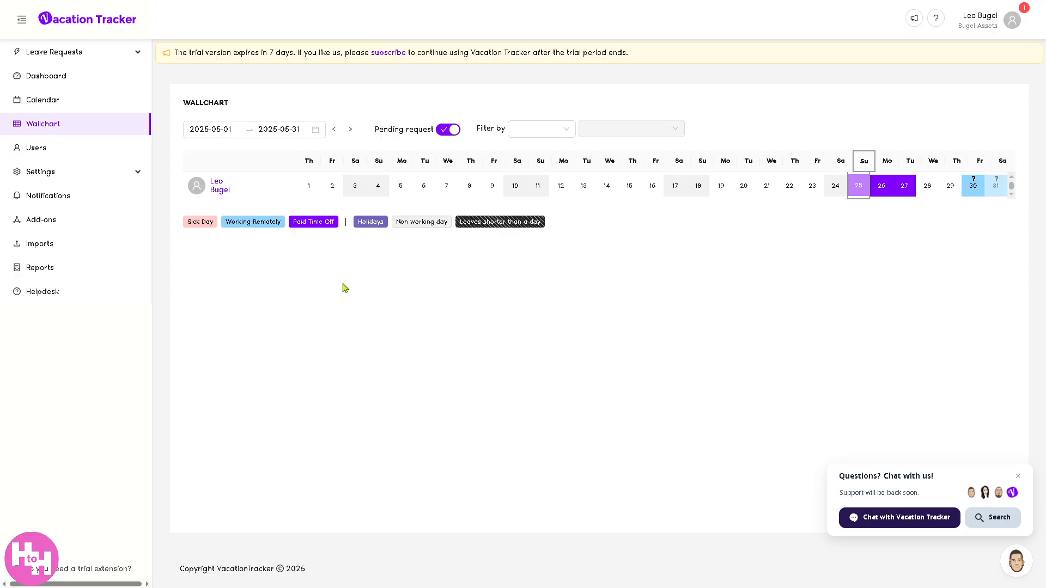
{"action": "left_click", "coordinate": [548, 135]}
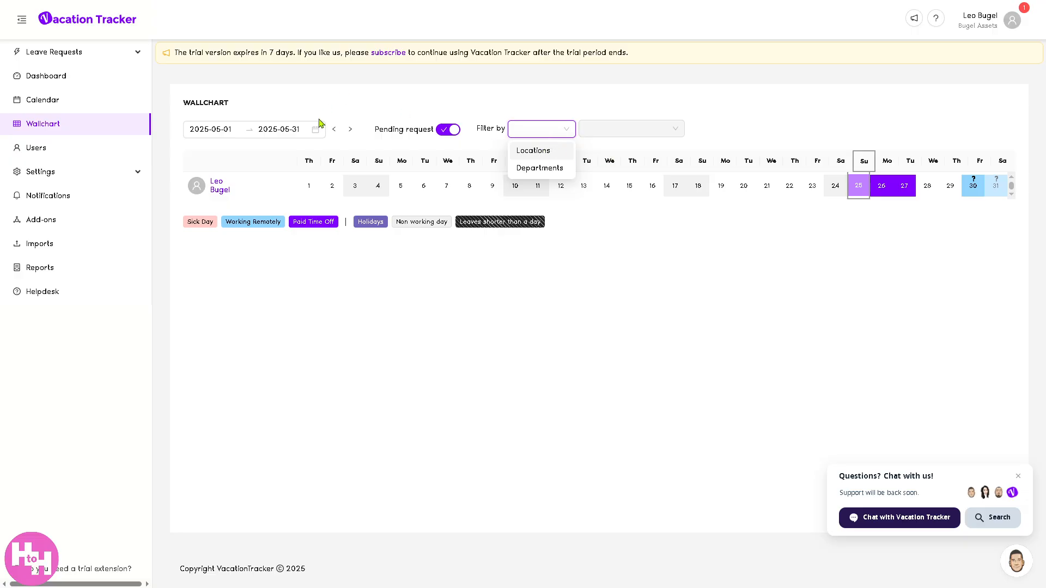
Review how users are invited and view the form for creating new users.
{"action": "left_click", "coordinate": [52, 155]}
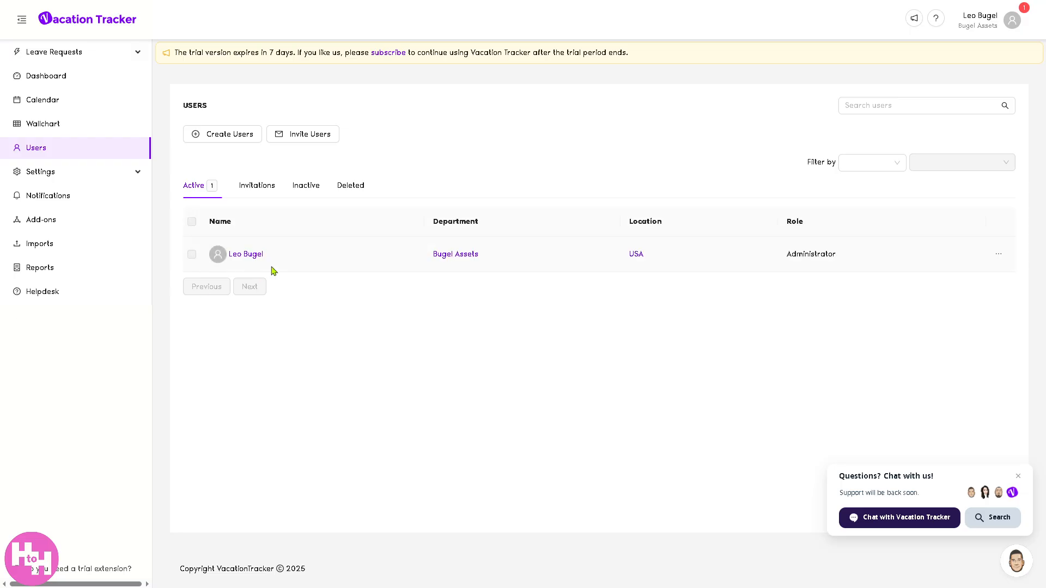
{"action": "left_click", "coordinate": [320, 135]}
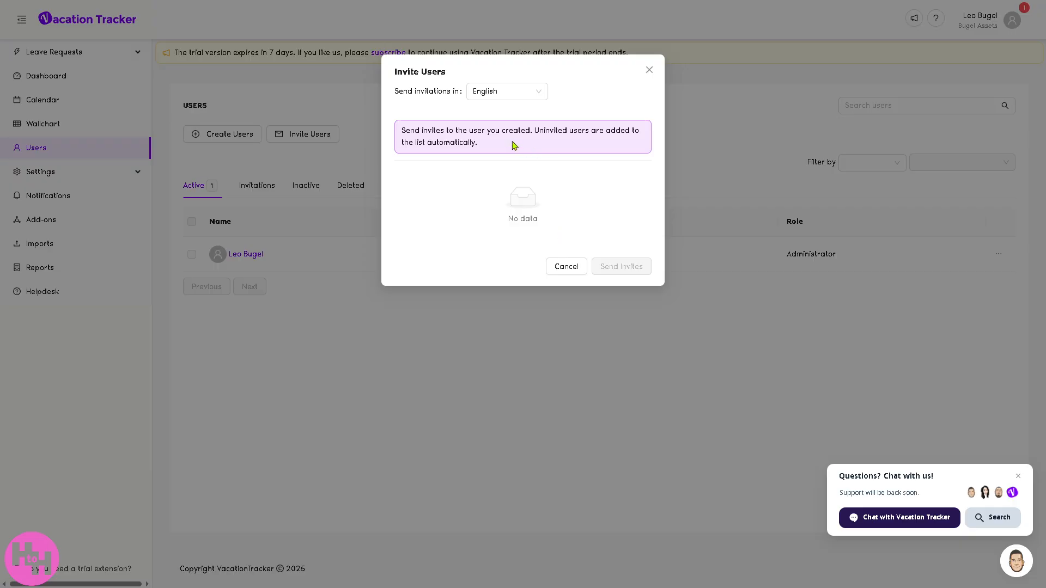
{"action": "left_click", "coordinate": [649, 70]}
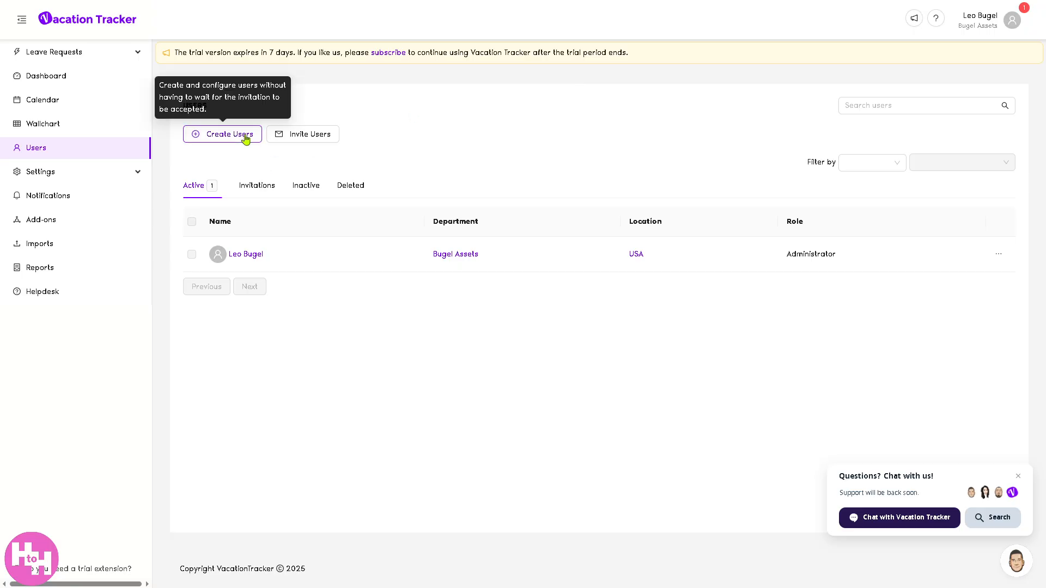
{"action": "left_click", "coordinate": [245, 140]}
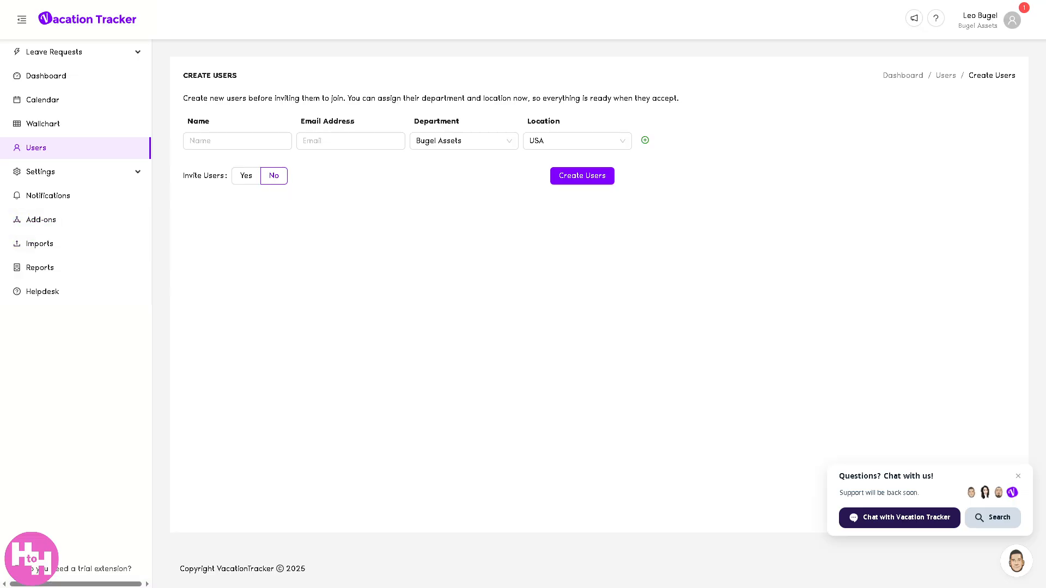
Start a new daily or weekly notification and name it "How to use VACATION TRACKER" using the copied text.
{"action": "left_click", "coordinate": [49, 197]}
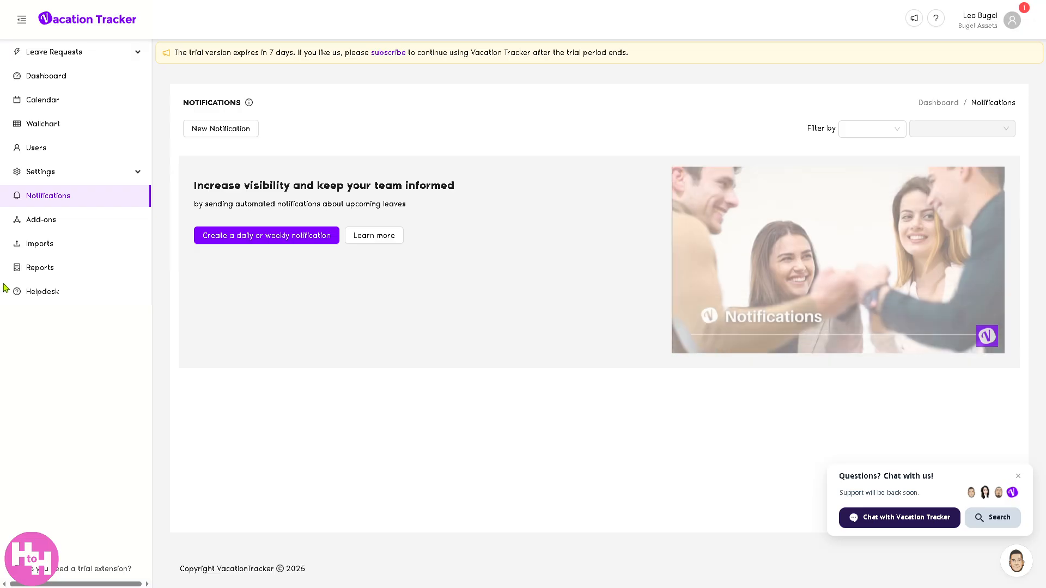
{"action": "left_click", "coordinate": [223, 240]}
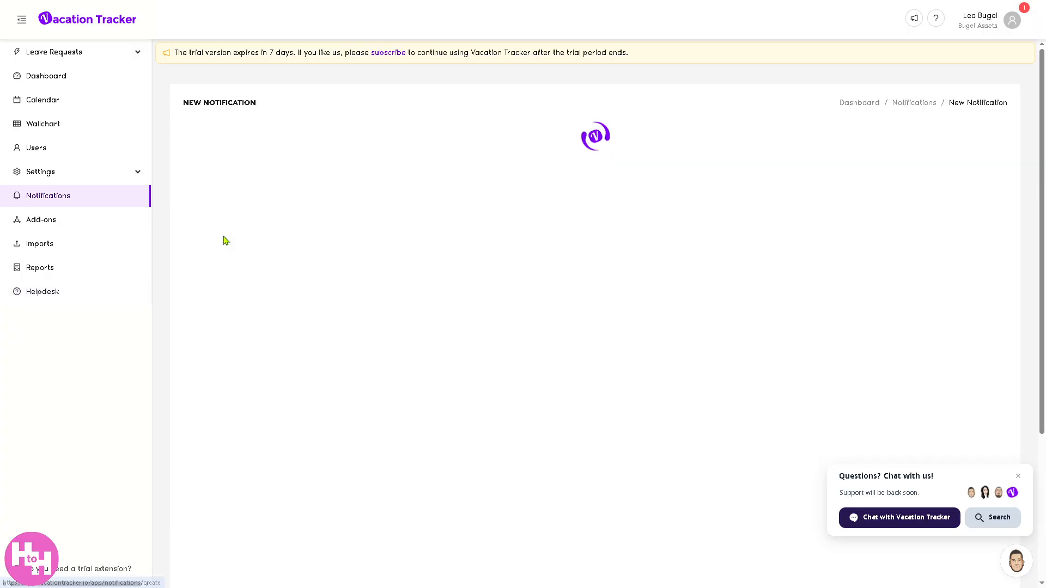
{"action": "left_click", "coordinate": [448, 135]}
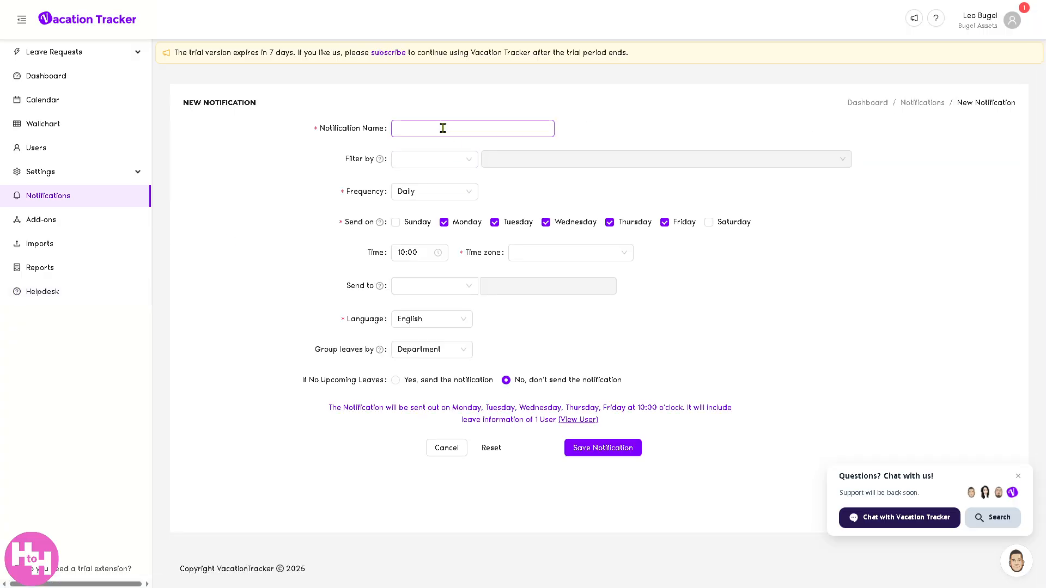
{"action": "key", "text": "ctrl+v"}
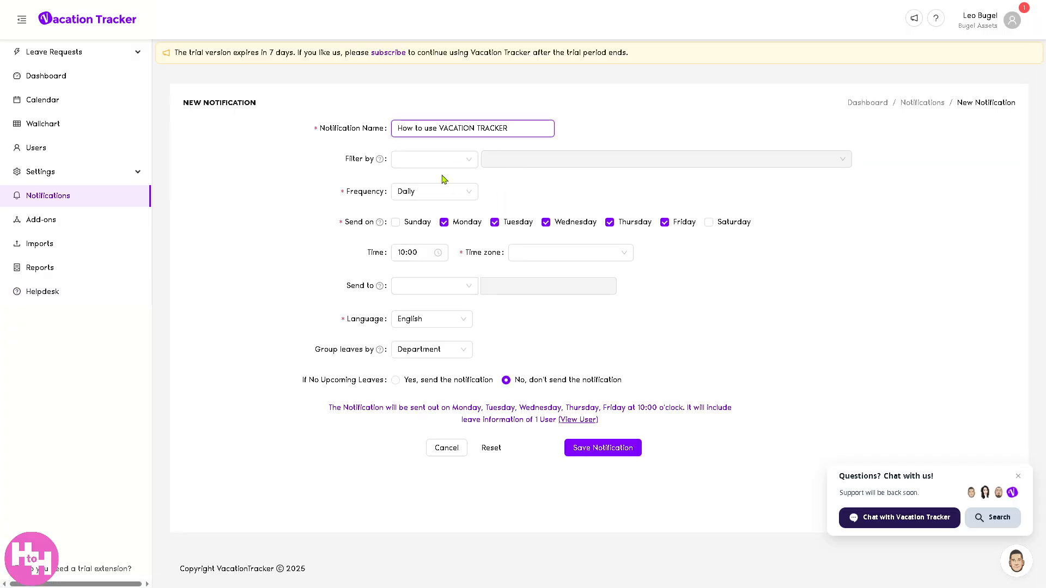
Set the notification's time zone to (GMT-09:00) Alaska Time and its delivery method to Email, and try to save it.
{"action": "left_click", "coordinate": [600, 450]}
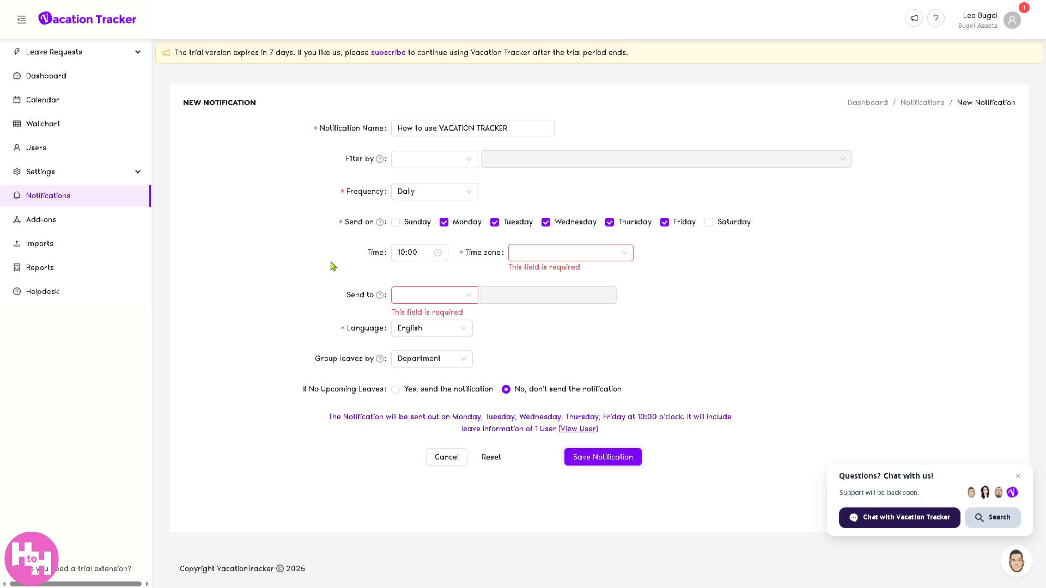
{"action": "left_click", "coordinate": [523, 252]}
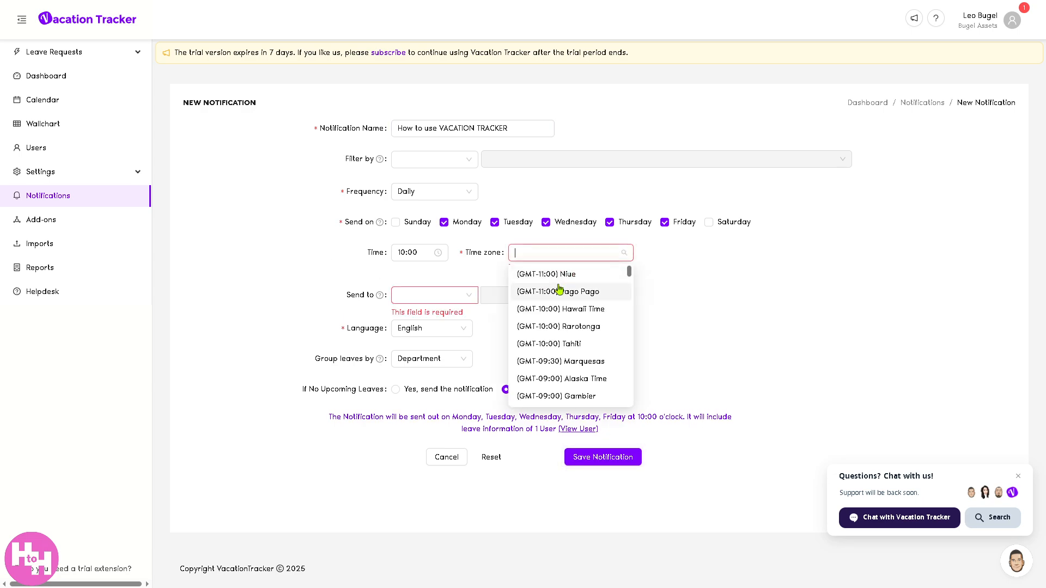
{"action": "left_click", "coordinate": [566, 379]}
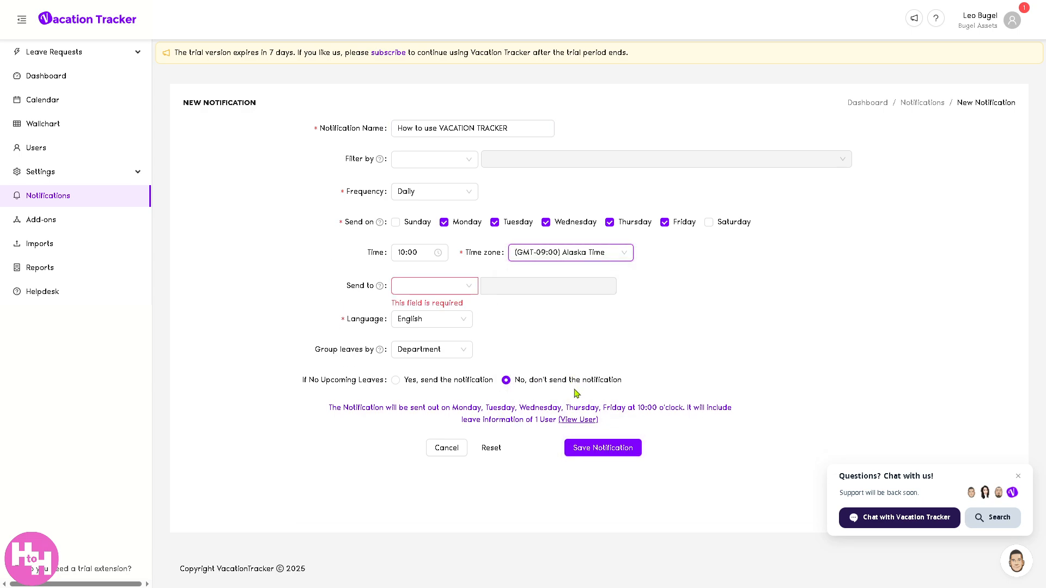
{"action": "left_click", "coordinate": [441, 288]}
{"action": "left_click", "coordinate": [430, 306]}
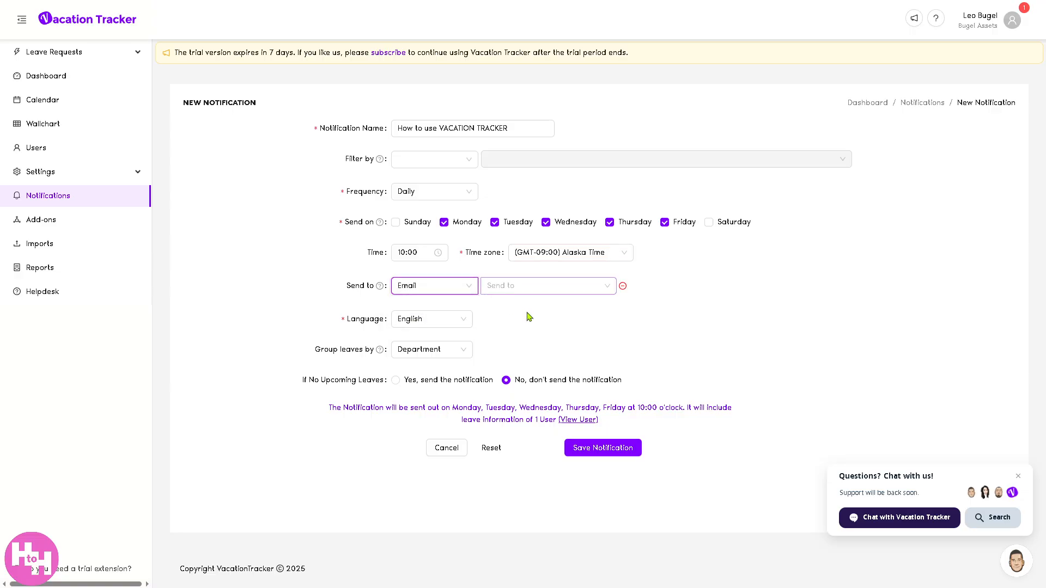
{"action": "left_click", "coordinate": [592, 285]}
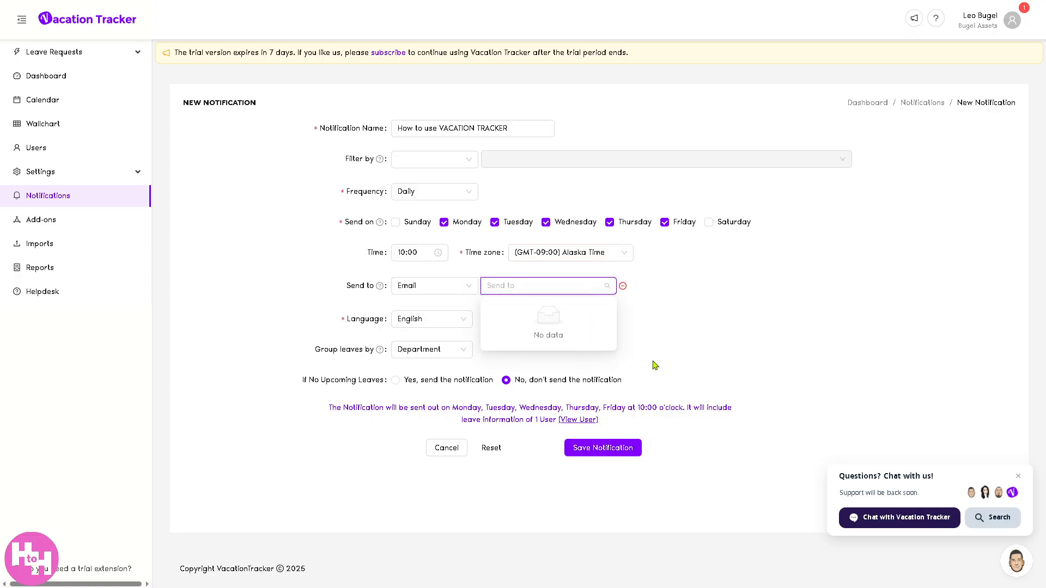
{"action": "left_click", "coordinate": [615, 451]}
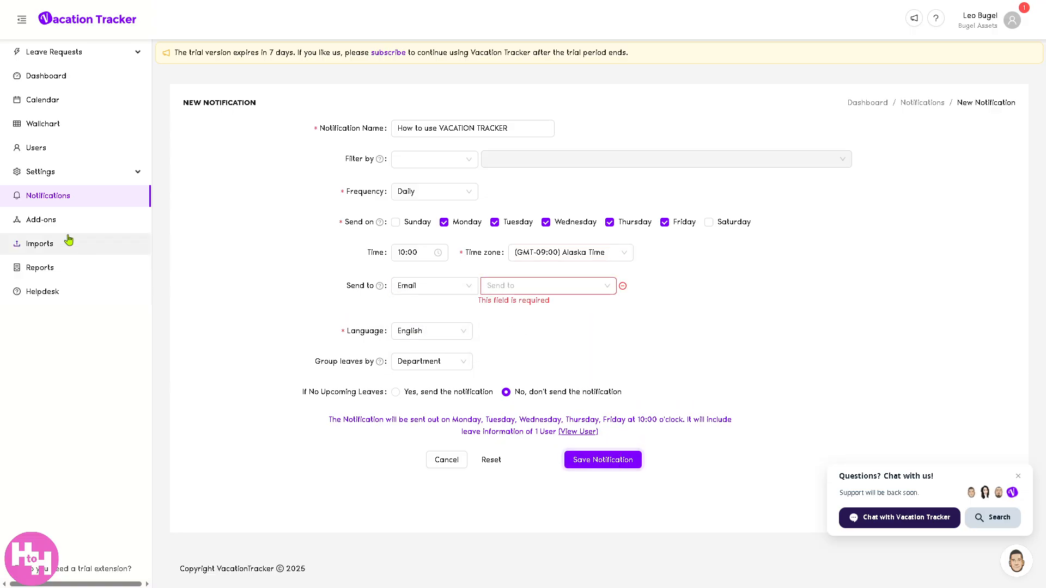
Review the add-ons available for subscription, the data import options and the report types.
{"action": "left_click", "coordinate": [58, 221]}
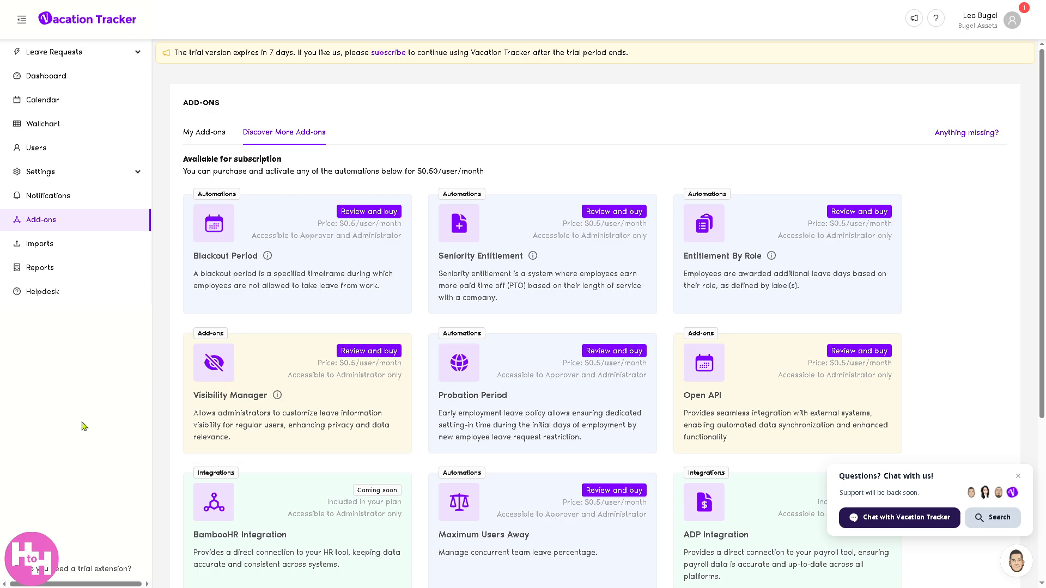
{"action": "left_click", "coordinate": [72, 245]}
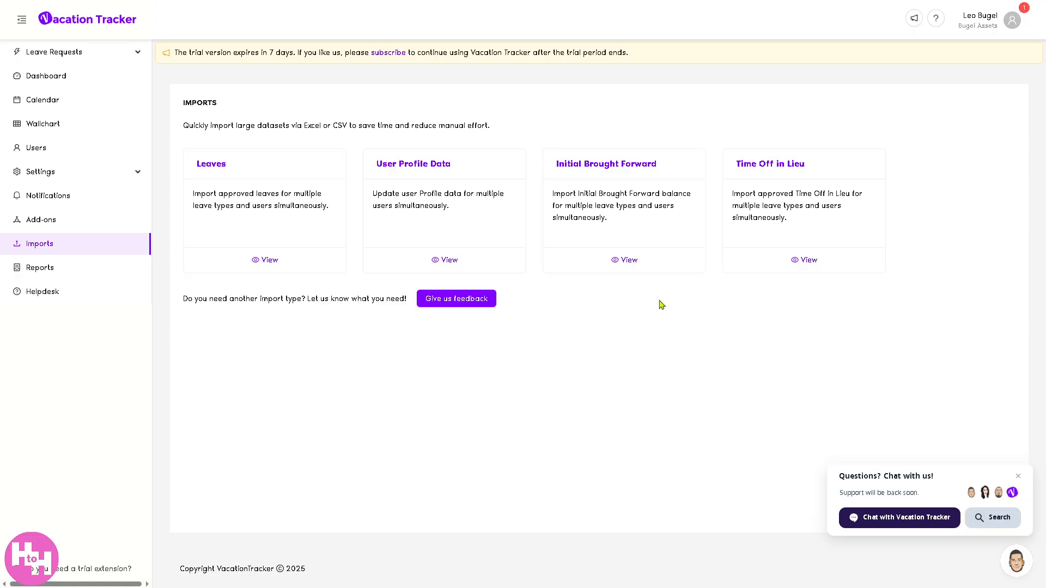
{"action": "left_click", "coordinate": [77, 267]}
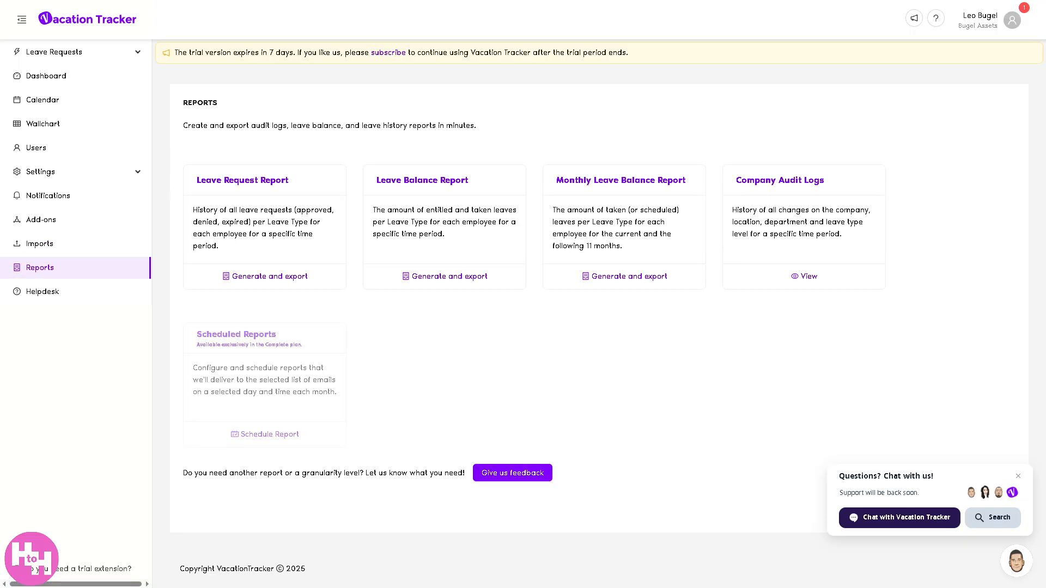